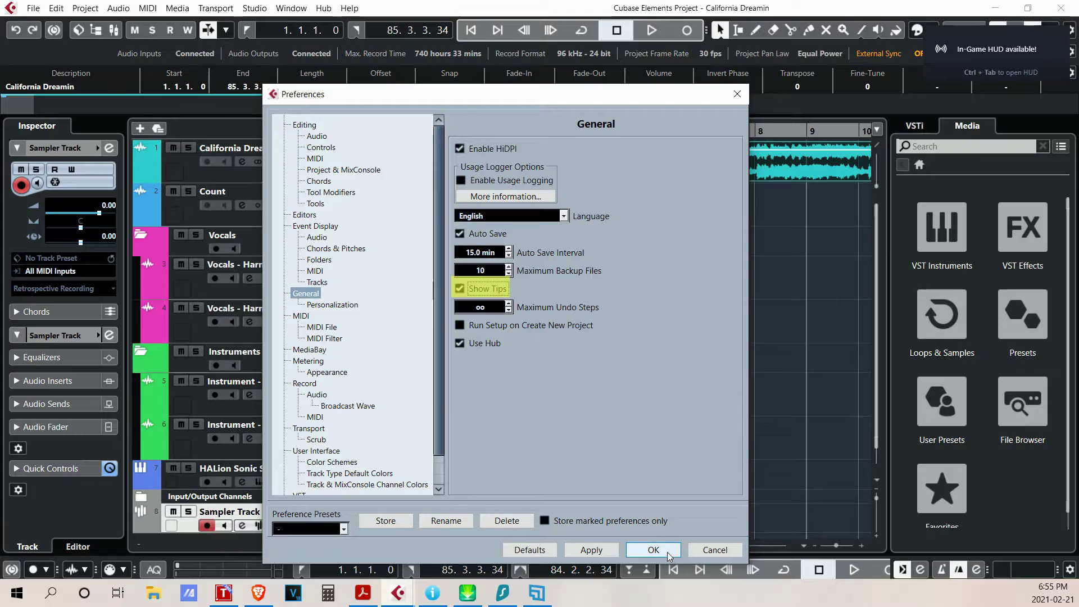
Accept the General preferences with Show Tips enabled, and look through the Key Commands list
{"action": "left_click", "coordinate": [654, 550]}
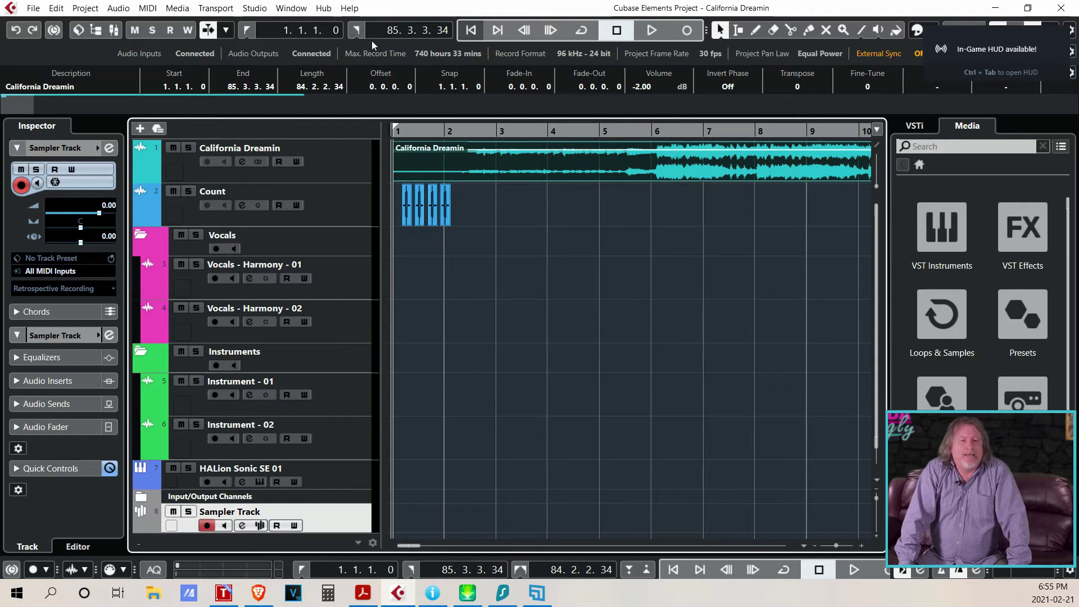
{"action": "left_click", "coordinate": [54, 9]}
{"action": "left_click", "coordinate": [118, 389]}
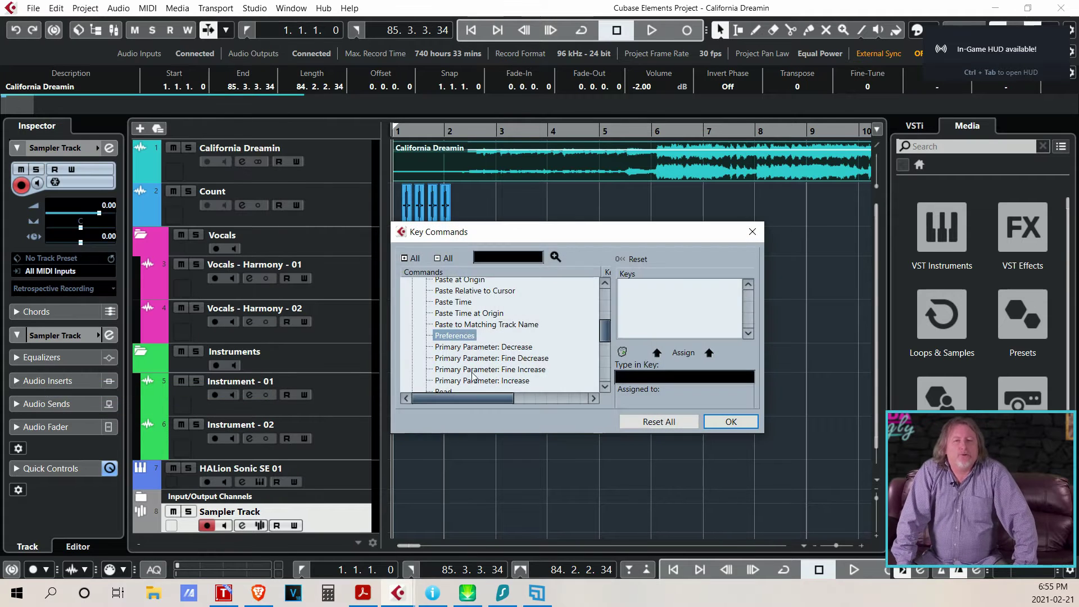
{"action": "left_click_drag", "start_coordinate": [609, 333], "coordinate": [592, 299]}
{"action": "scroll", "coordinate": [551, 310], "scroll_direction": "down", "scroll_amount": 5}
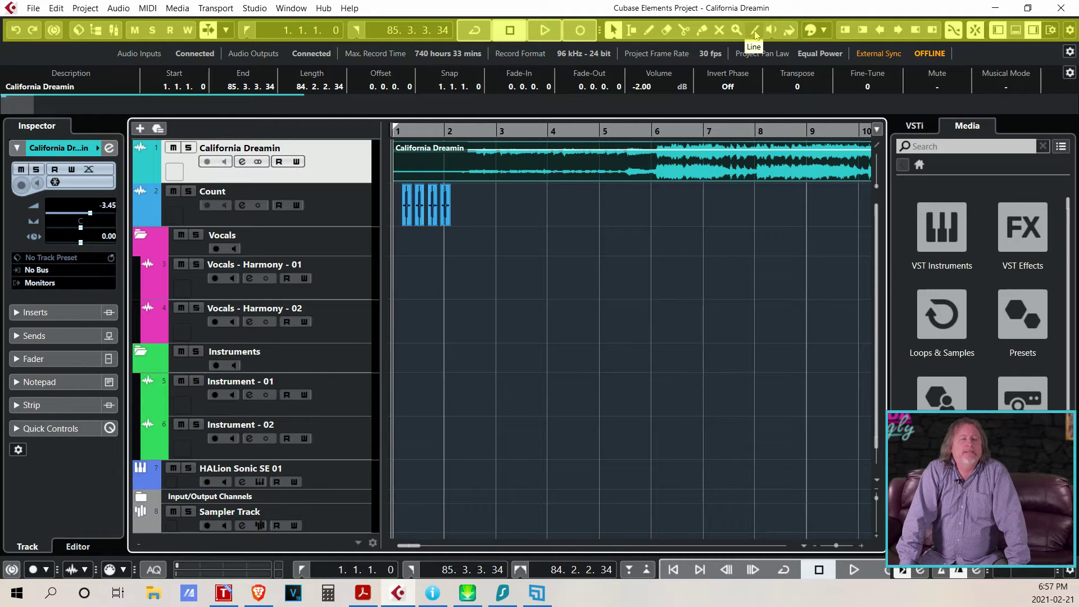
Add the File field to the project's info line and adjust the visible range in the project overview
{"action": "left_click", "coordinate": [824, 31]}
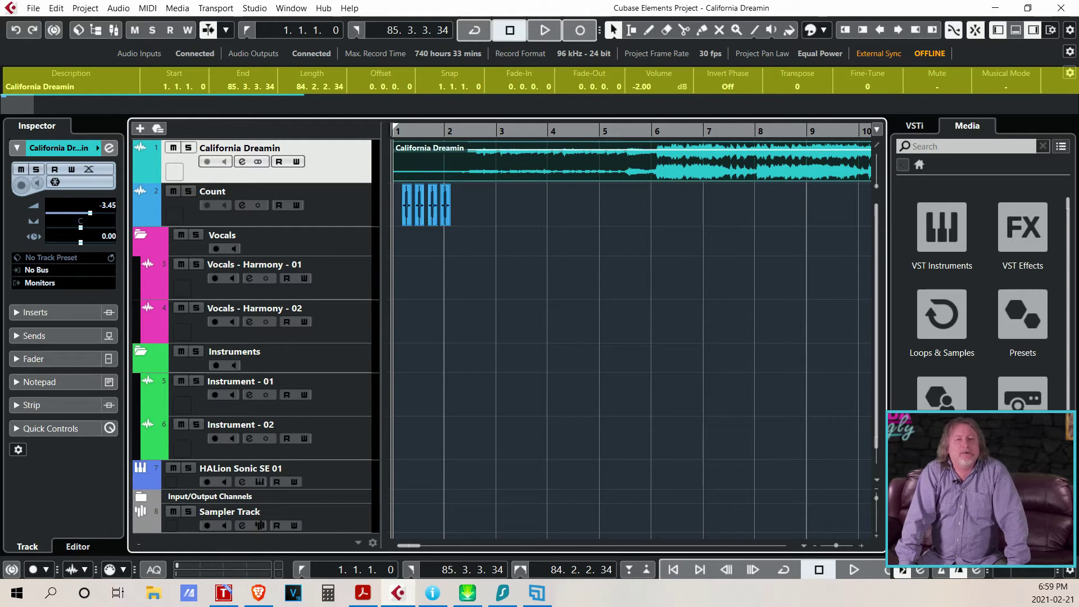
{"action": "left_click", "coordinate": [1072, 71]}
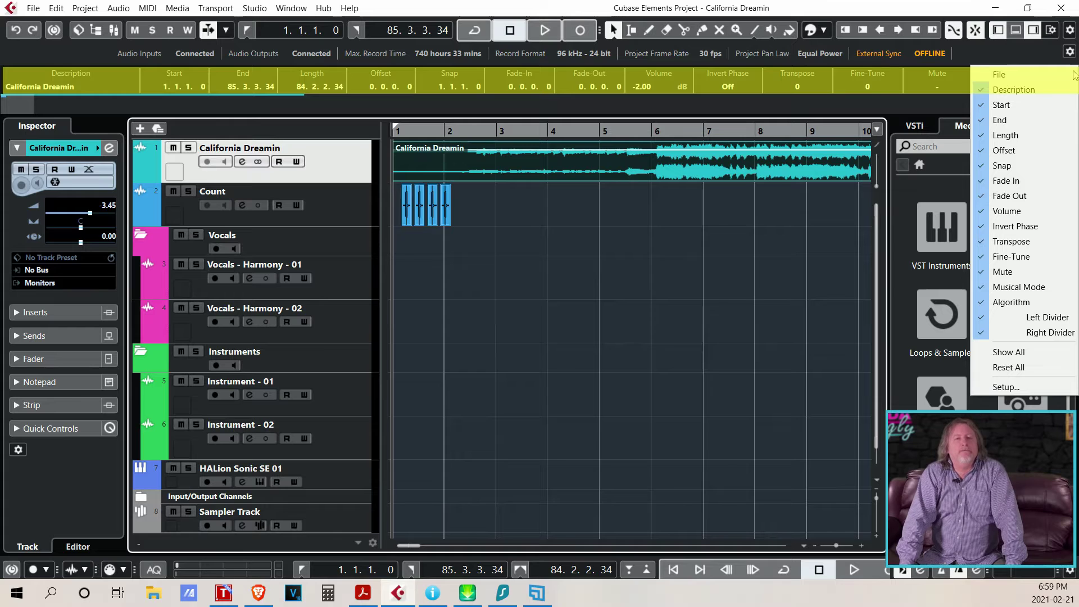
{"action": "left_click", "coordinate": [1074, 75]}
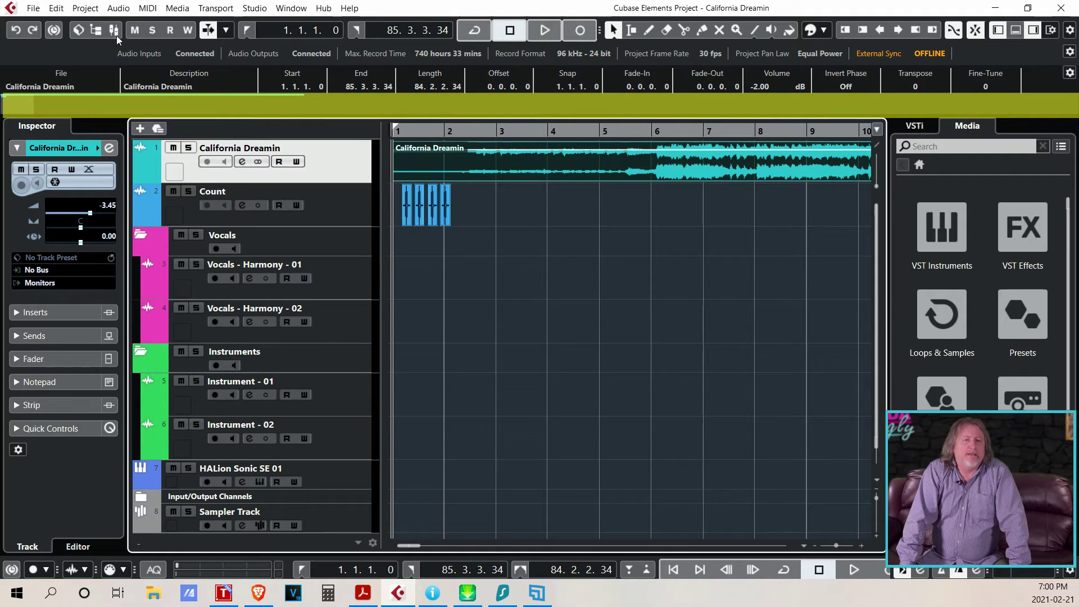
{"action": "mouse_move", "coordinate": [33, 106]}
{"action": "left_mouse_down"}
{"action": "mouse_move", "coordinate": [240, 107]}
{"action": "mouse_move", "coordinate": [20, 100]}
{"action": "left_mouse_up"}
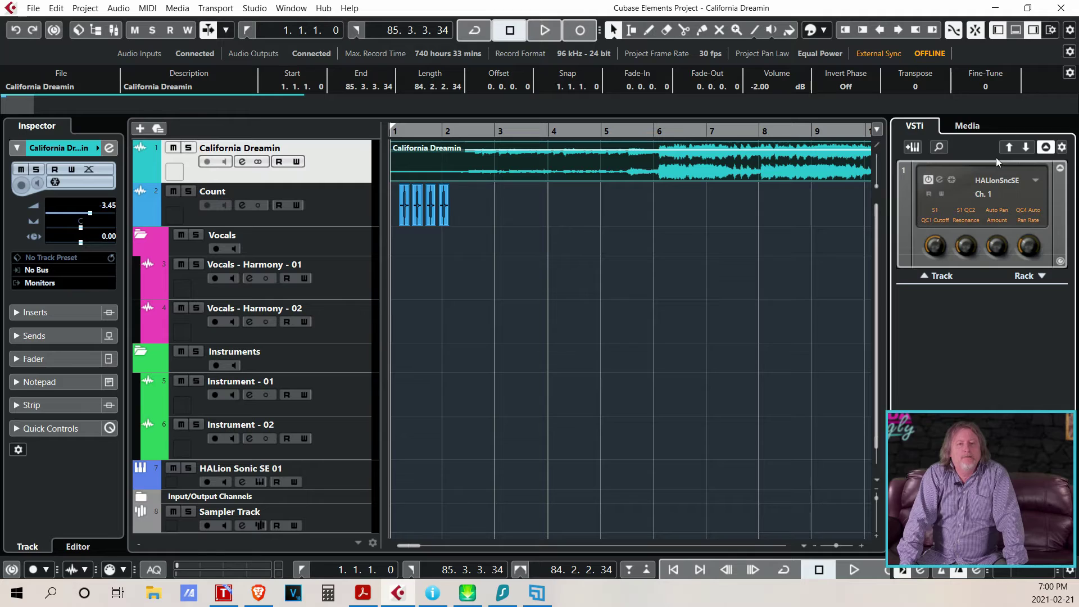
Examine the options for adding a track instrument and a rack instrument, leaving both without adding any
{"action": "left_click", "coordinate": [932, 278]}
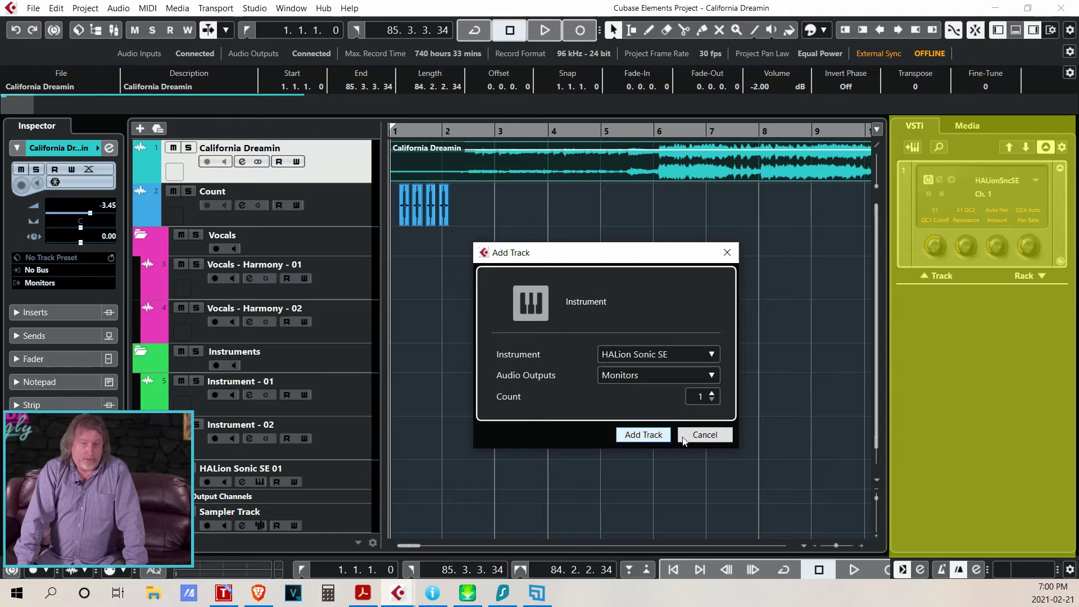
{"action": "left_click", "coordinate": [716, 440]}
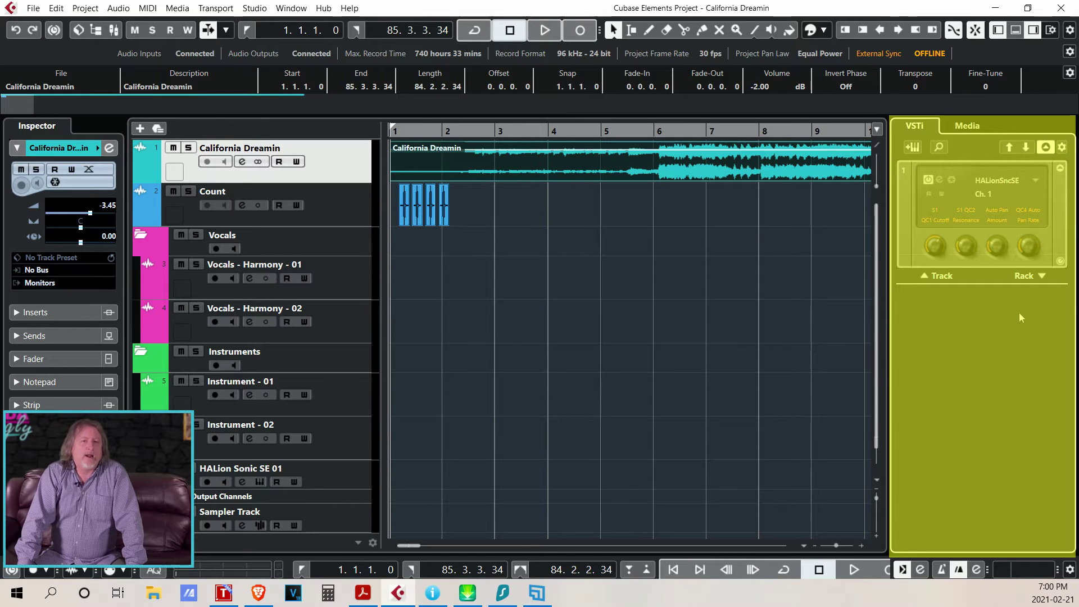
{"action": "left_click", "coordinate": [1042, 276]}
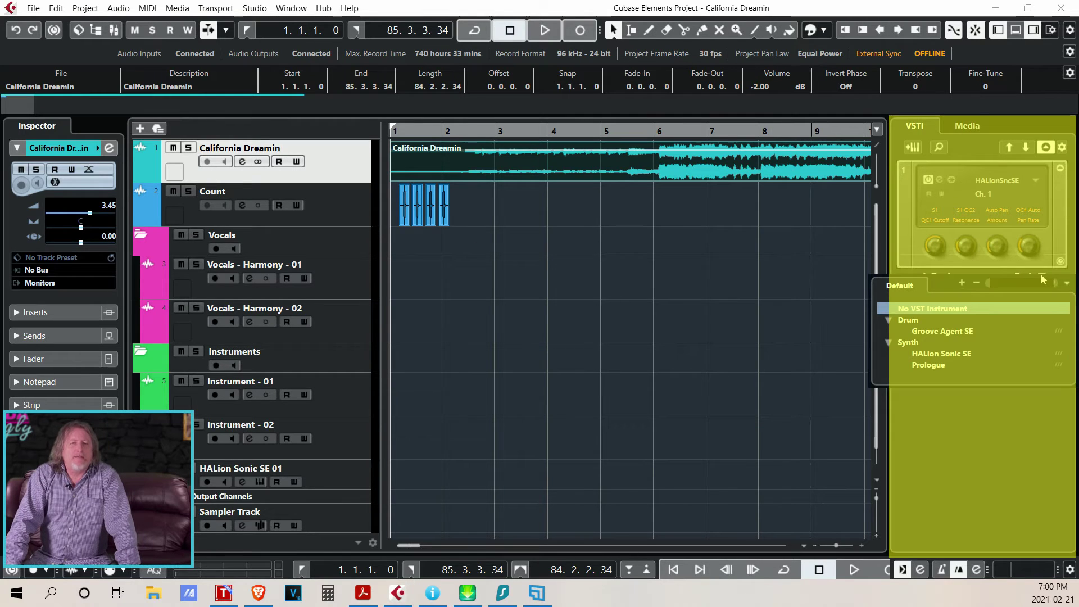
{"action": "left_click", "coordinate": [922, 308]}
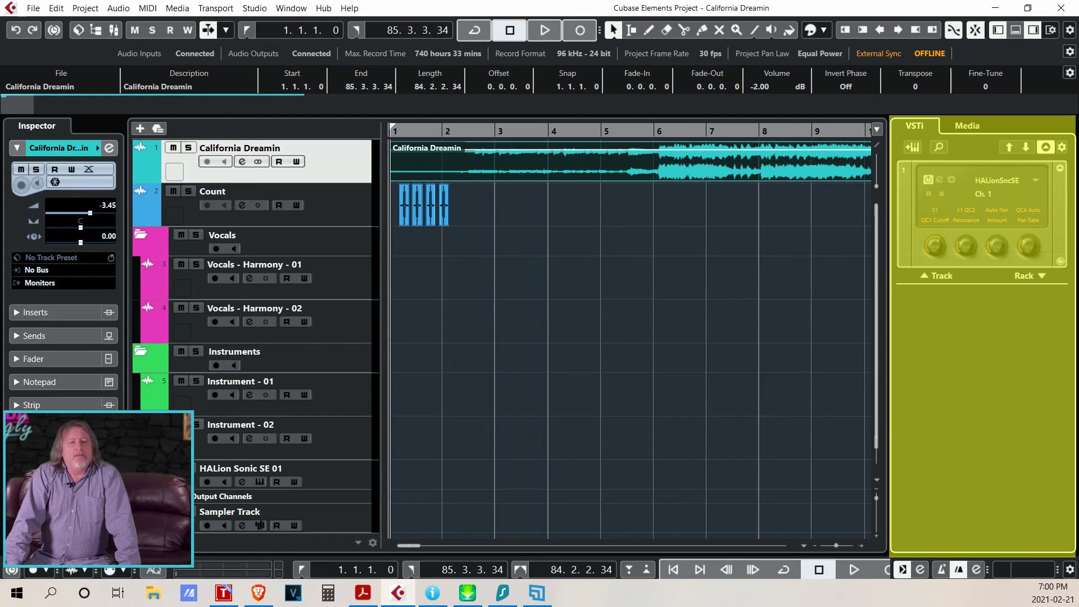
Browse the VST Instruments and VST Effects media categories, including the Delay effects
{"action": "left_click", "coordinate": [967, 126]}
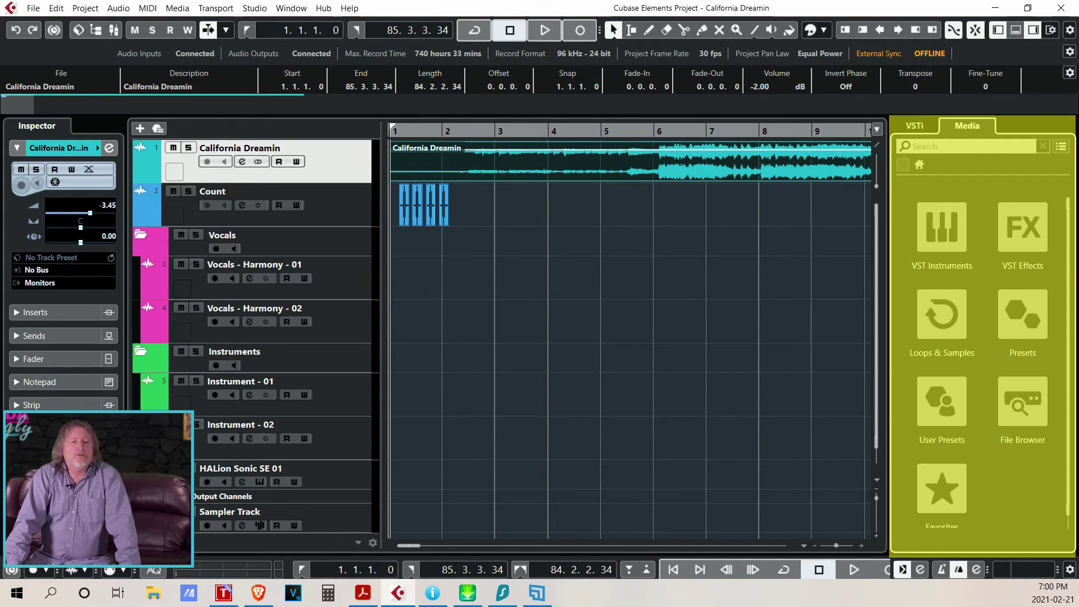
{"action": "left_click", "coordinate": [943, 204]}
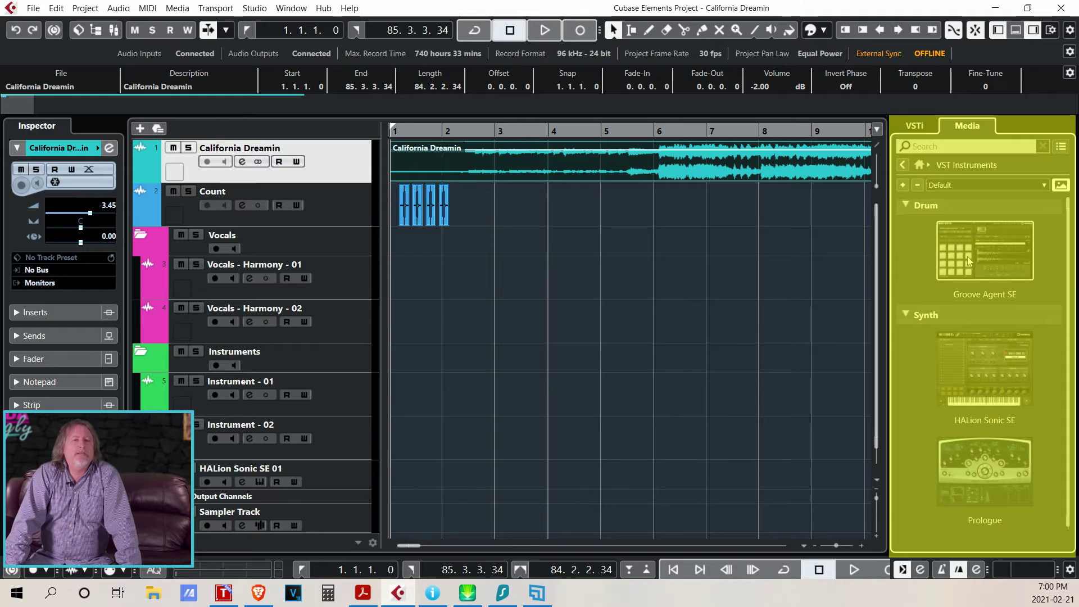
{"action": "left_click", "coordinate": [919, 165]}
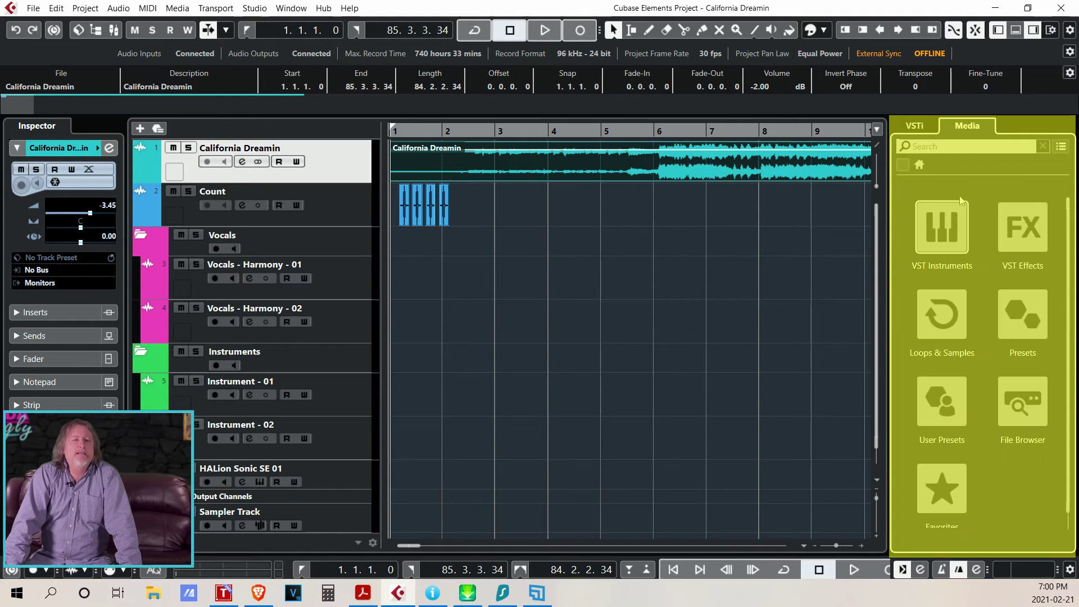
{"action": "left_click", "coordinate": [1011, 231]}
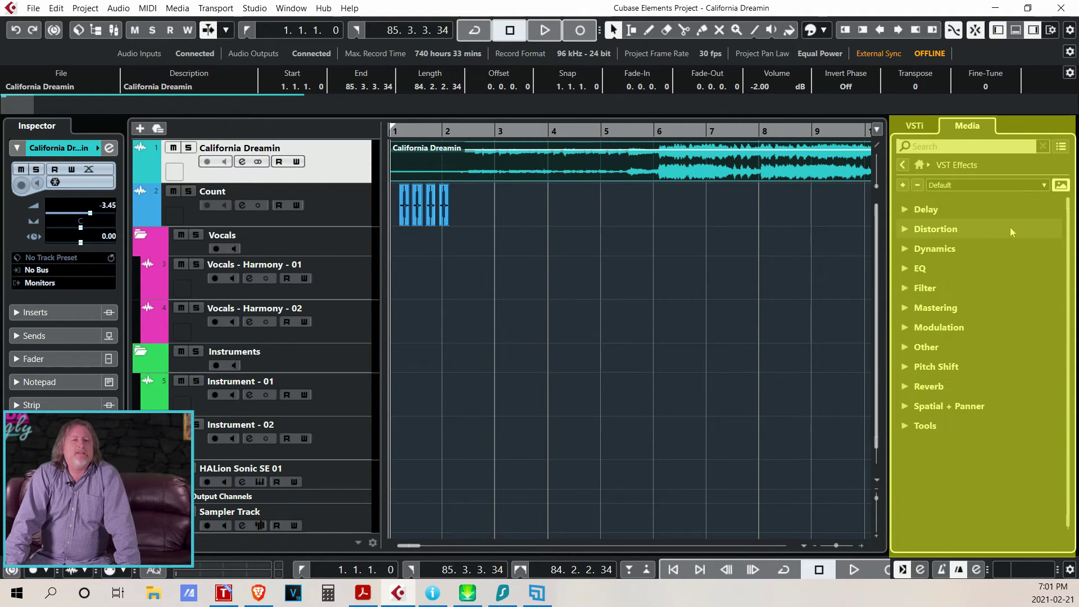
{"action": "left_click", "coordinate": [905, 211]}
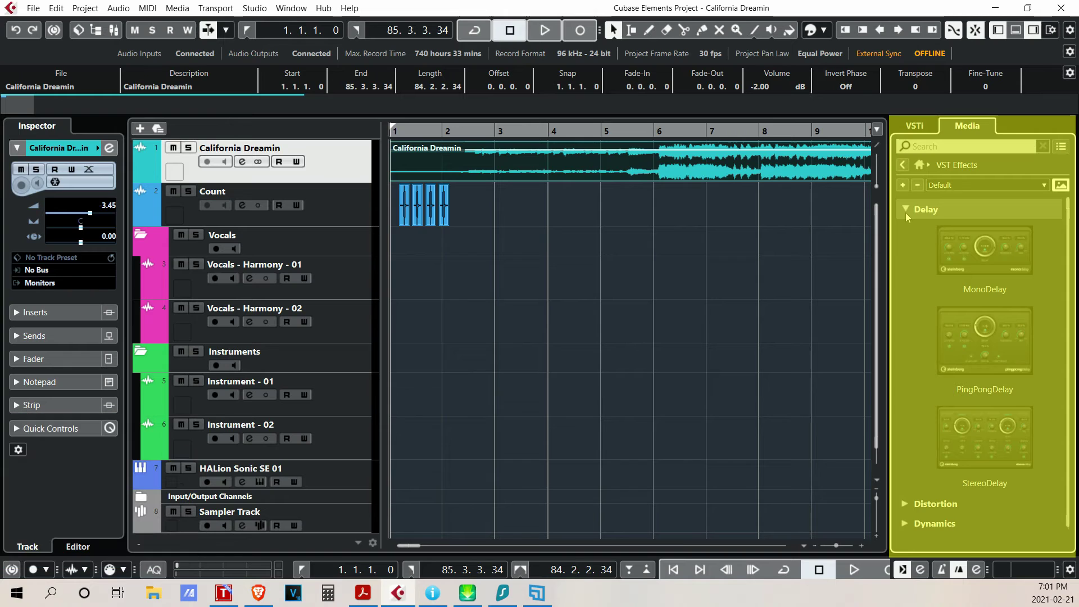
{"action": "left_click", "coordinate": [905, 211]}
{"action": "left_click", "coordinate": [902, 166]}
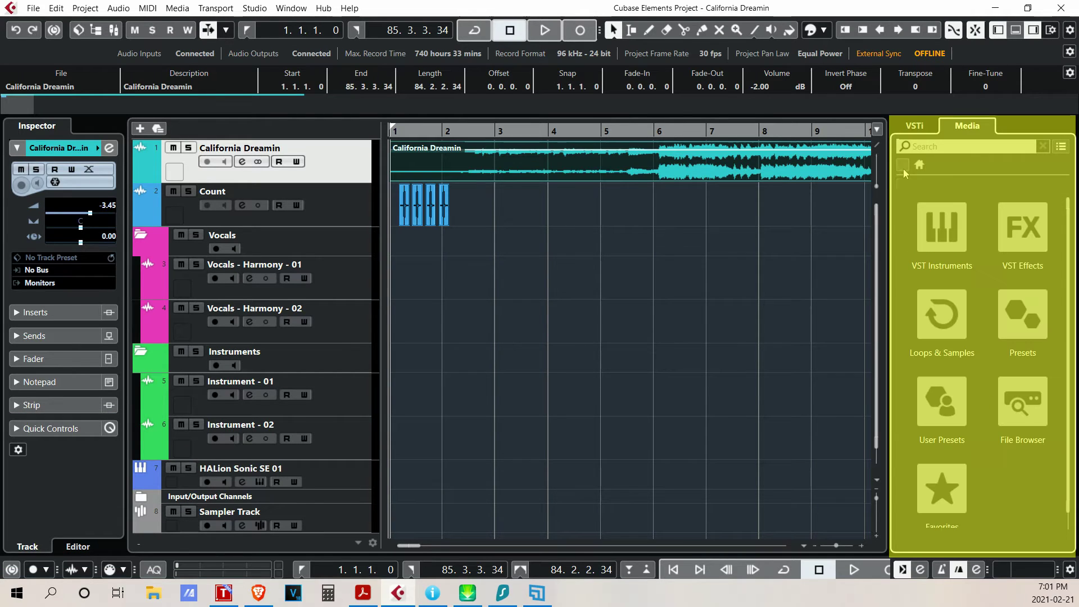
Browse the Loops & Samples, Presets and User Presets media categories
{"action": "left_click", "coordinate": [936, 314]}
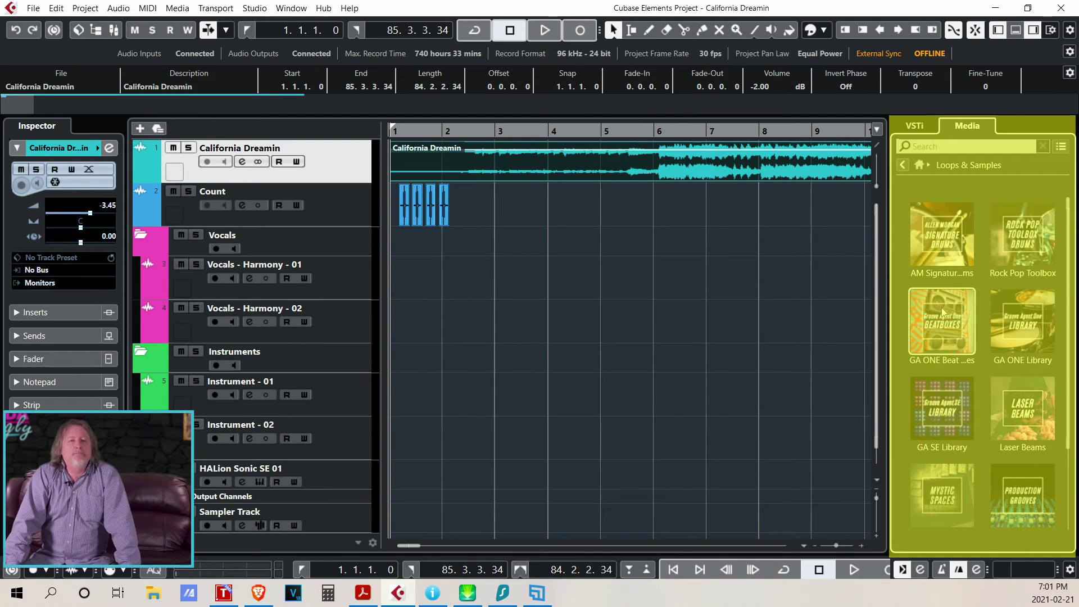
{"action": "left_click", "coordinate": [903, 165]}
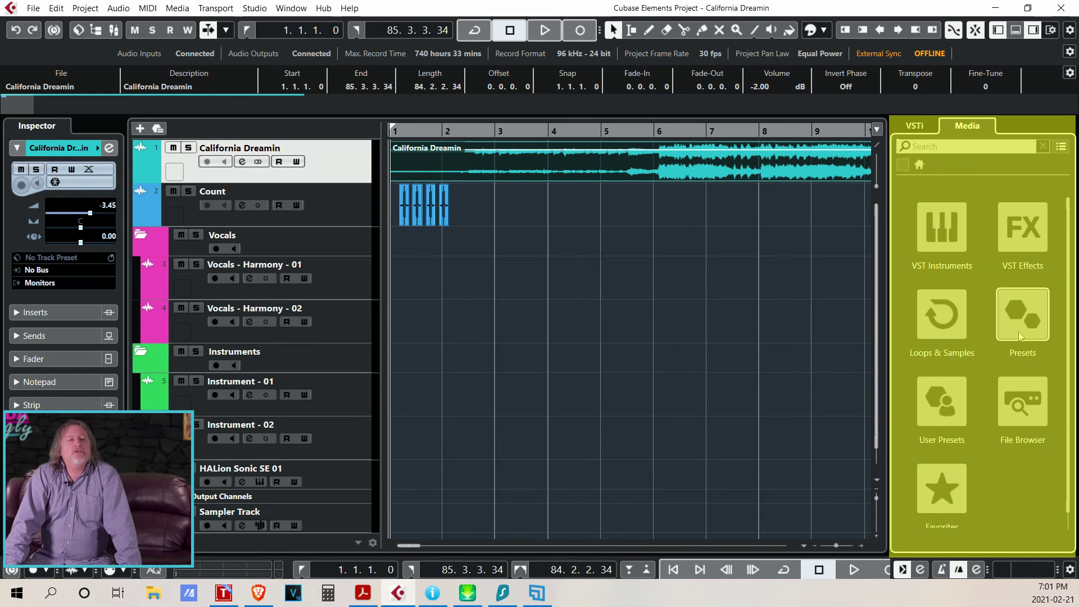
{"action": "left_click", "coordinate": [1020, 315]}
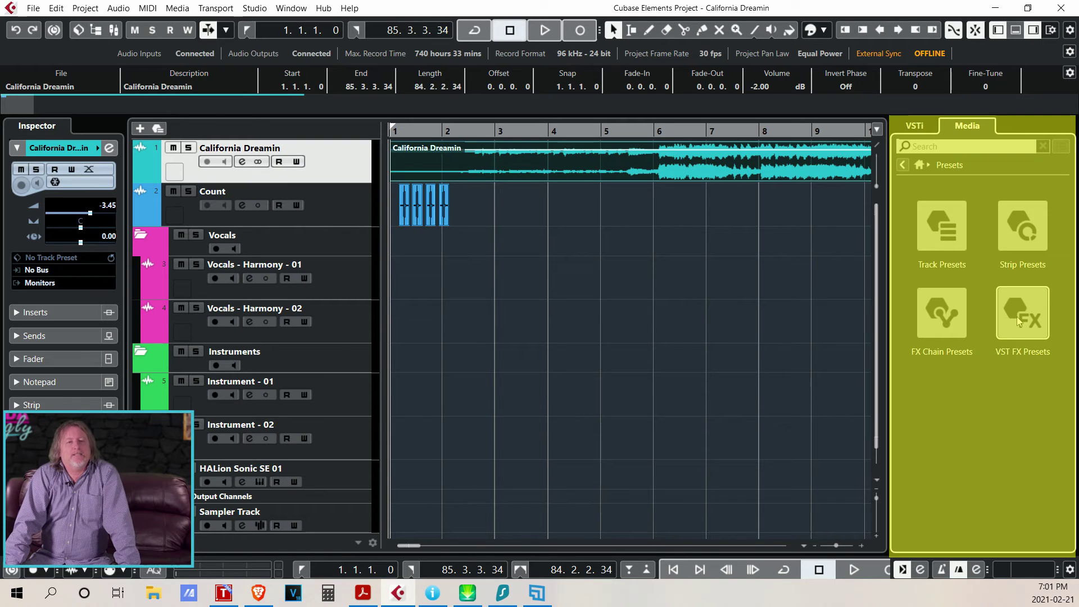
{"action": "left_click", "coordinate": [921, 165]}
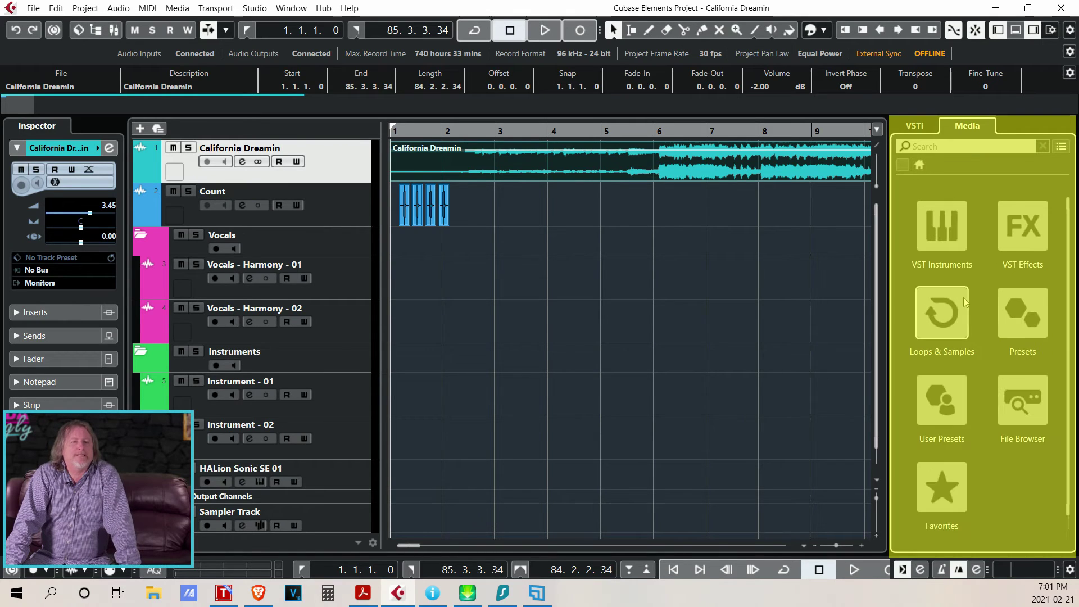
{"action": "left_click", "coordinate": [948, 402]}
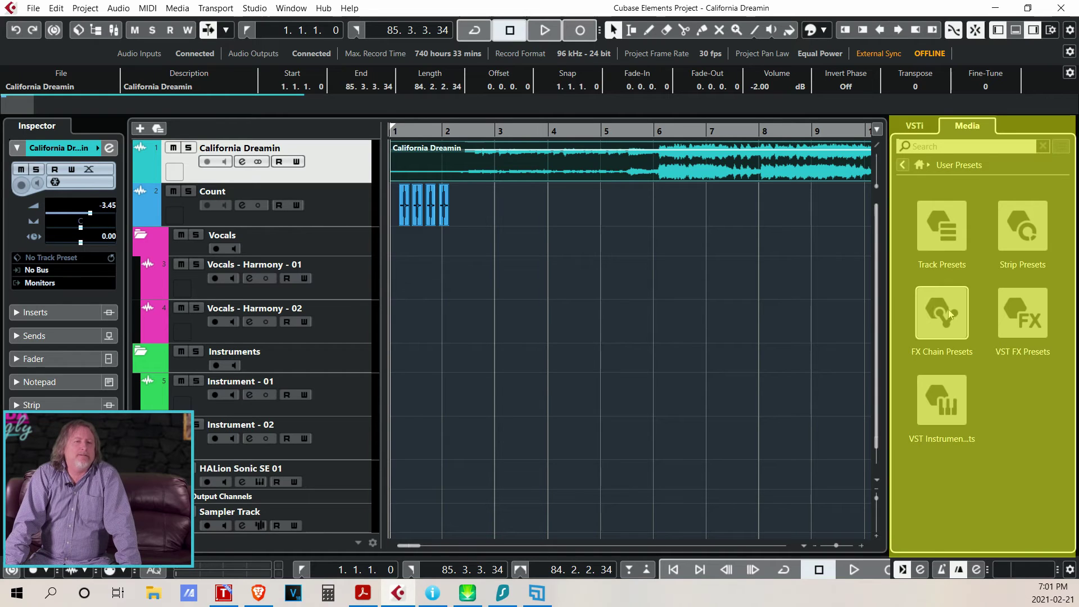
{"action": "left_click", "coordinate": [906, 166]}
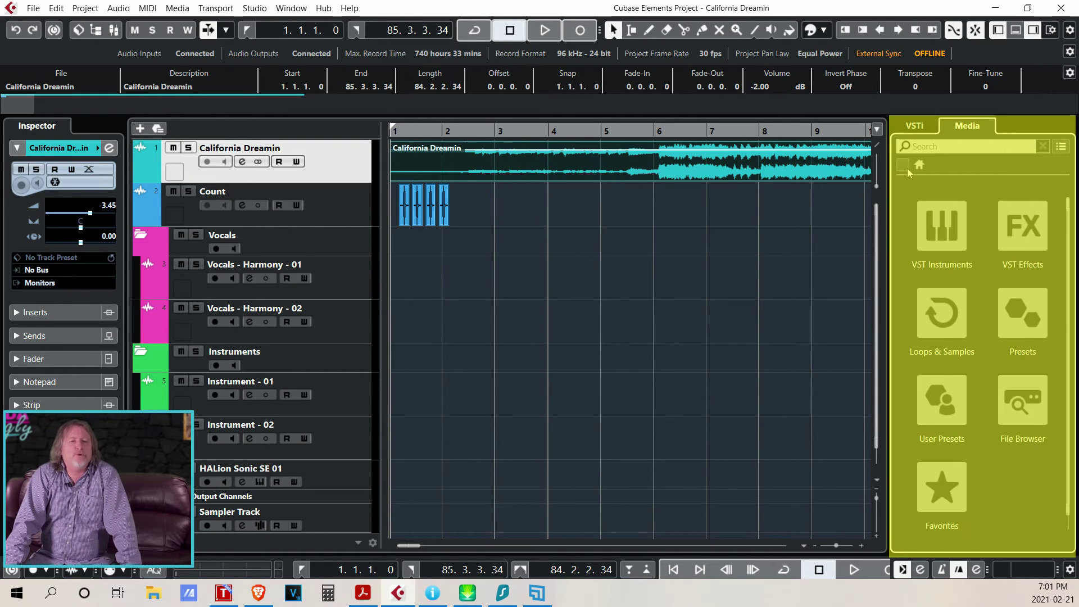
Look through the media File Browser and the Drum Sanples folder in Favorites, and return to the media home
{"action": "left_click", "coordinate": [1014, 406]}
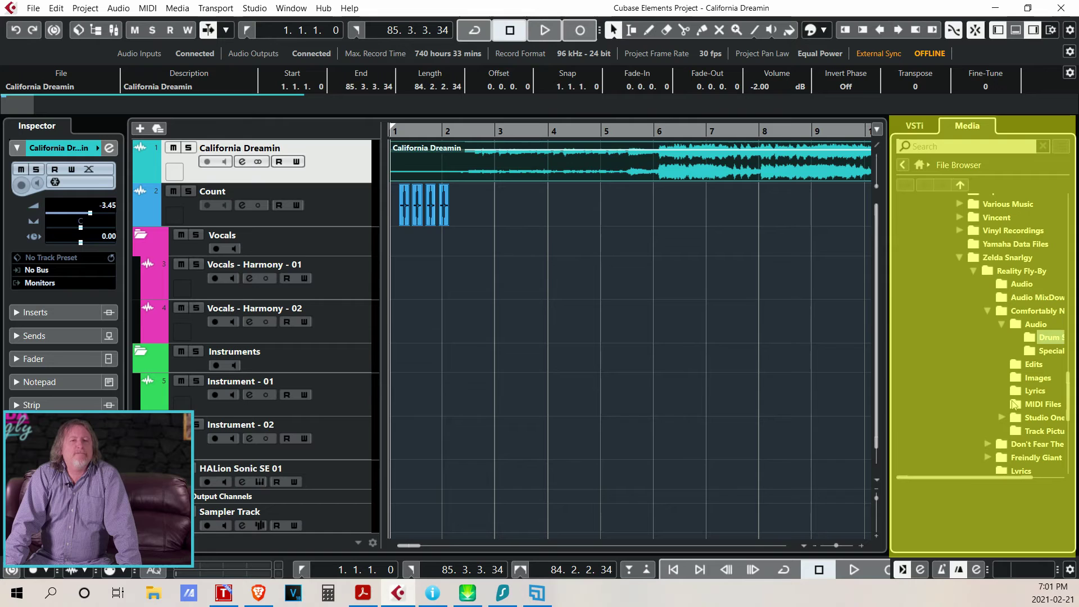
{"action": "left_click", "coordinate": [905, 166]}
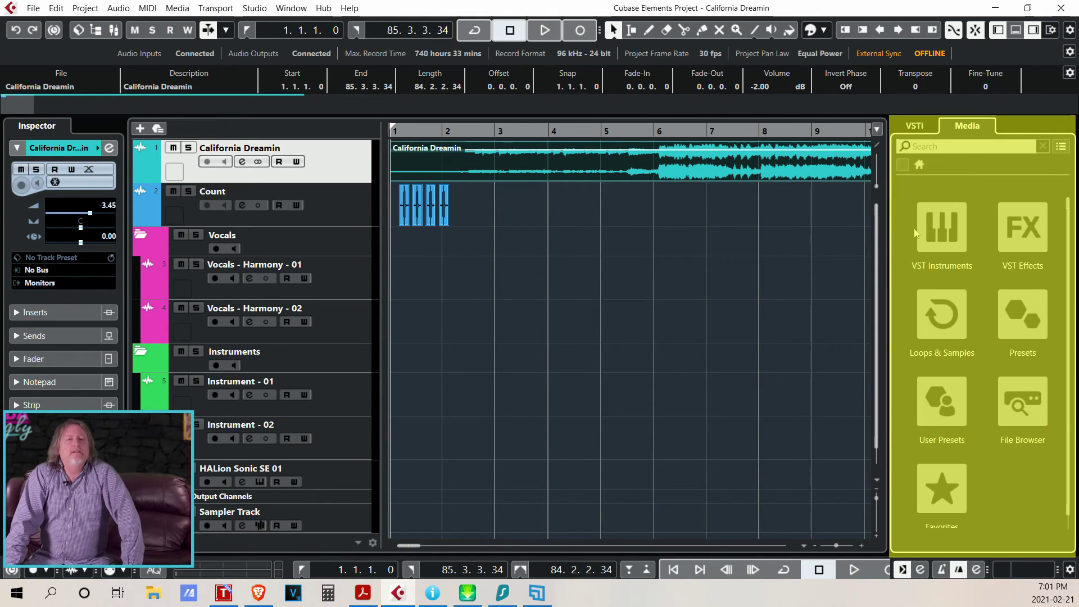
{"action": "left_click", "coordinate": [946, 483]}
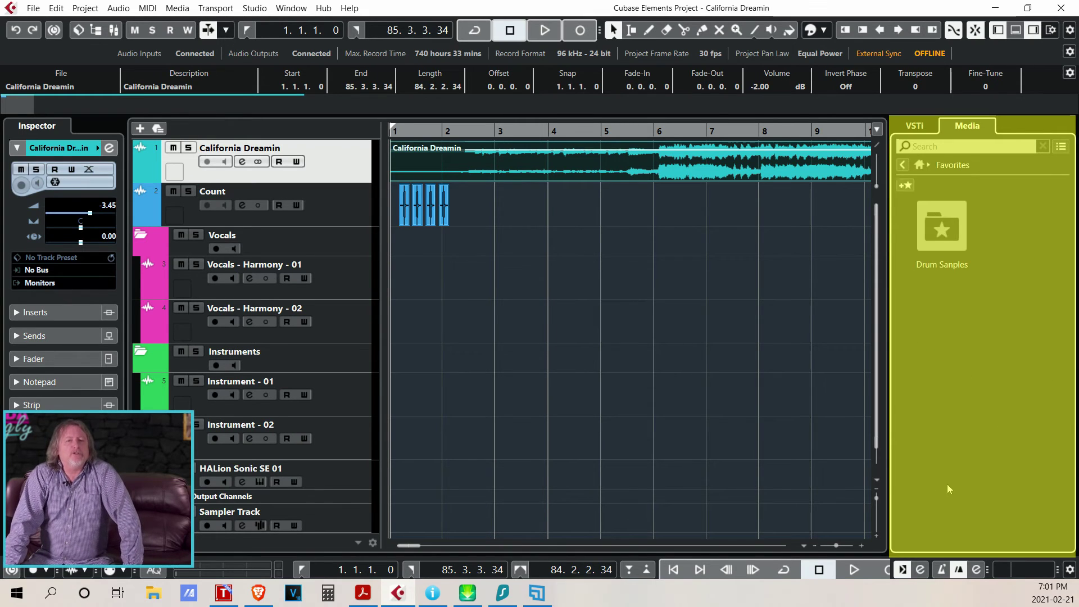
{"action": "left_click", "coordinate": [936, 239]}
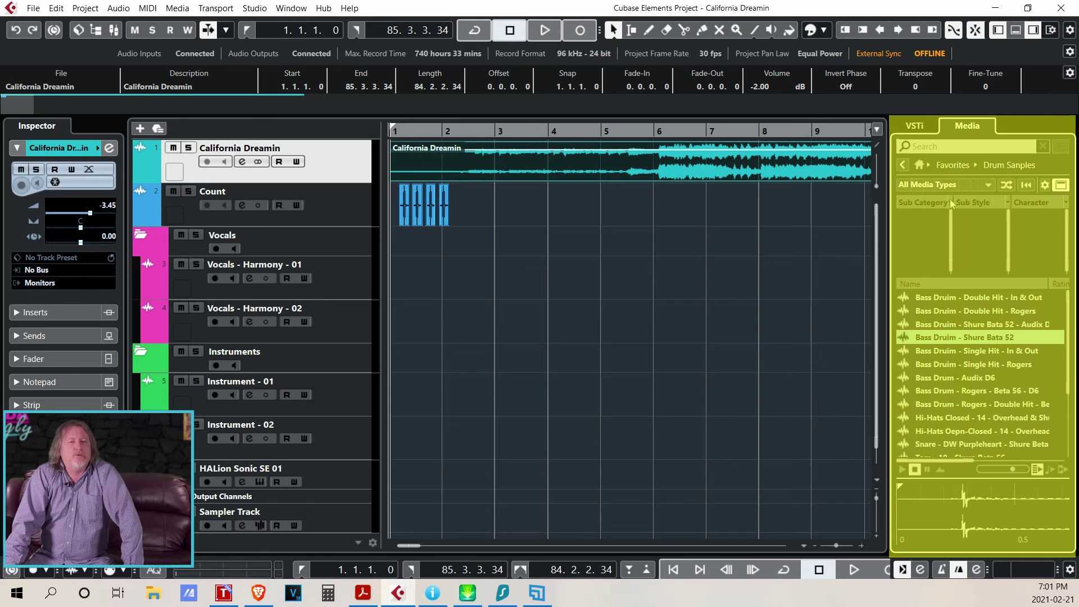
{"action": "left_click", "coordinate": [919, 165]}
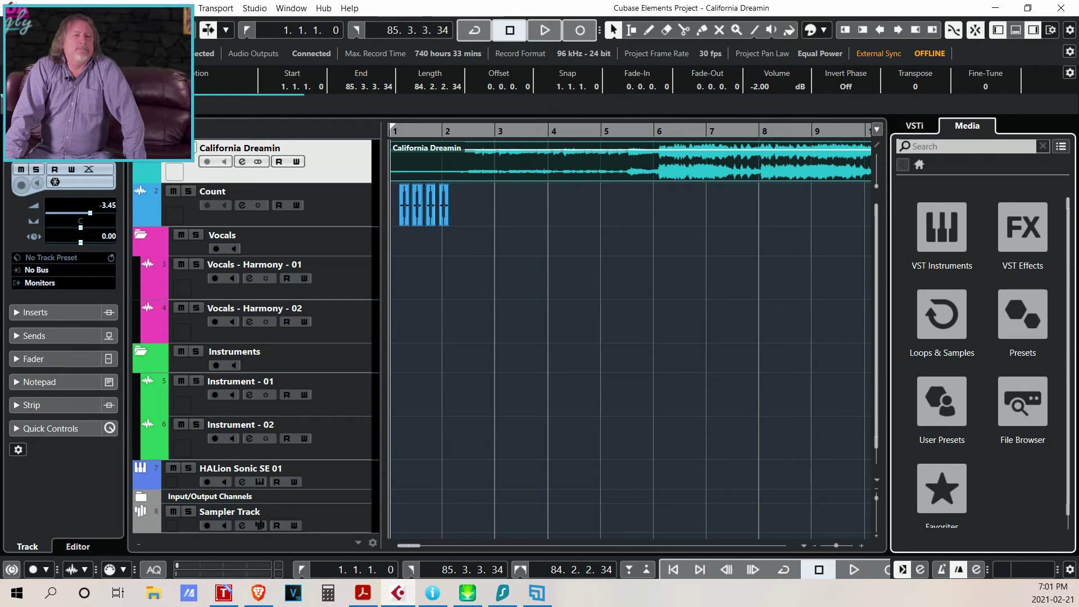
Hide and restore the right zone, and show the lower zone beneath the project tracks
{"action": "left_click", "coordinate": [1033, 30]}
{"action": "left_click", "coordinate": [1034, 30]}
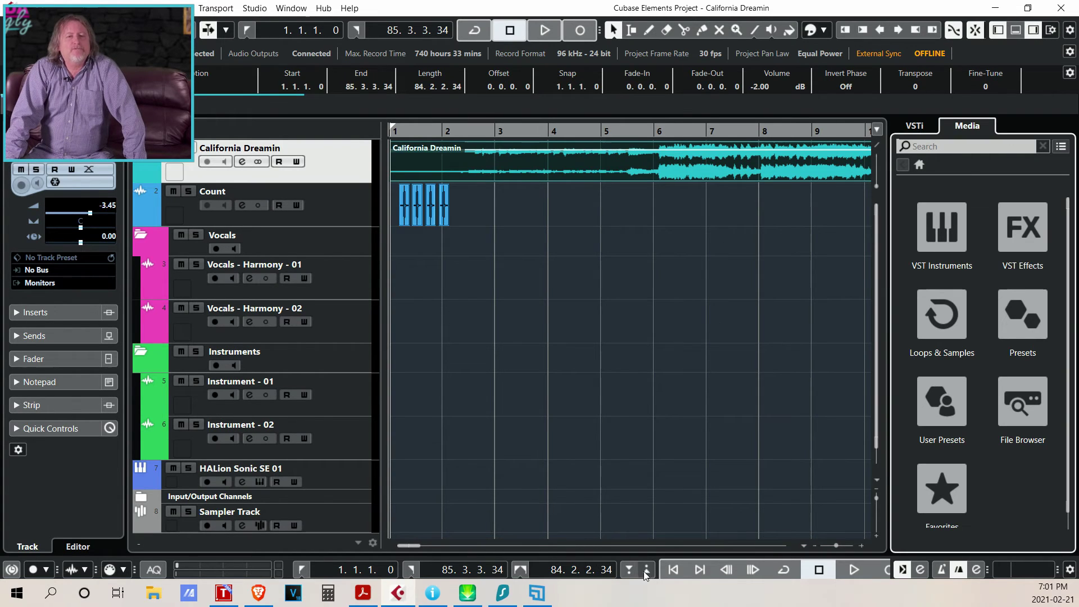
{"action": "left_click", "coordinate": [1016, 30]}
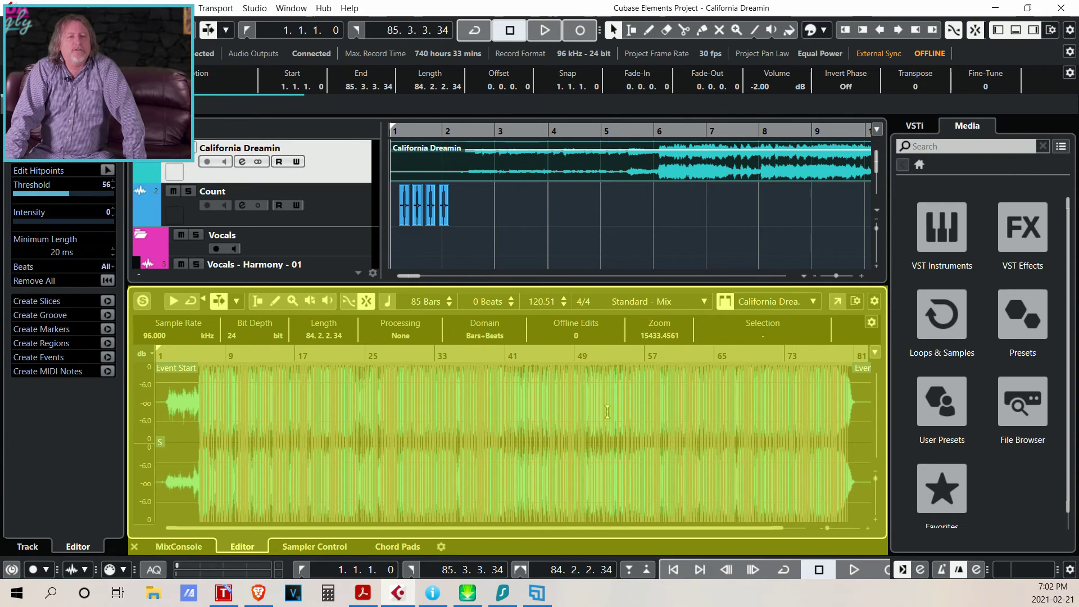
In the lower zone's MixConsole, lower the California Dreamin fader to -5.84 and the first Vocals - Harmony fader to -1.39
{"action": "left_click", "coordinate": [179, 546]}
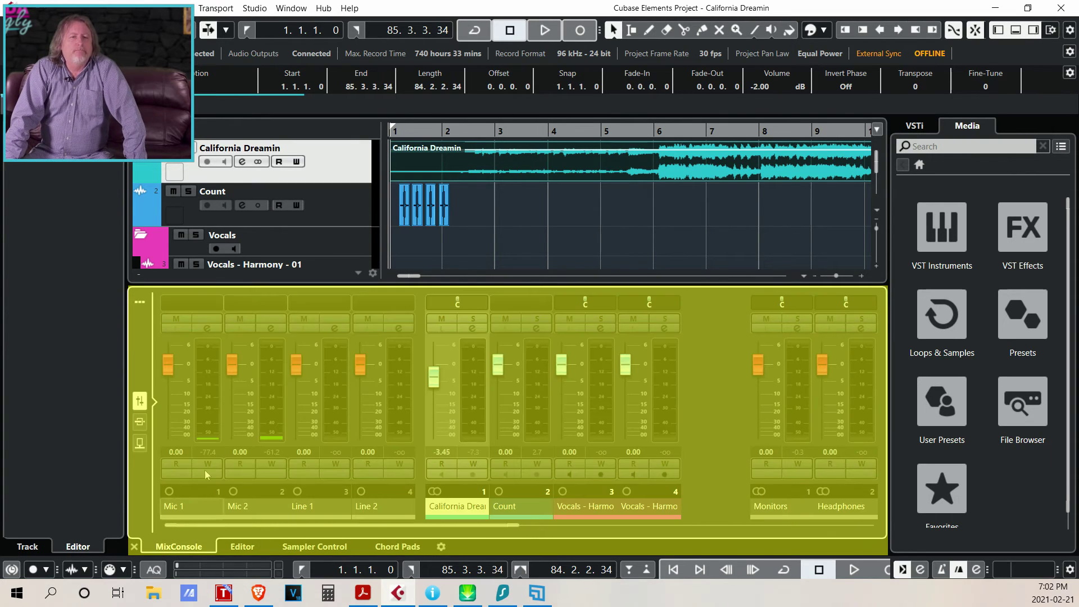
{"action": "mouse_move", "coordinate": [433, 376]}
{"action": "left_mouse_down"}
{"action": "mouse_move", "coordinate": [430, 412]}
{"action": "mouse_move", "coordinate": [425, 389]}
{"action": "left_mouse_up"}
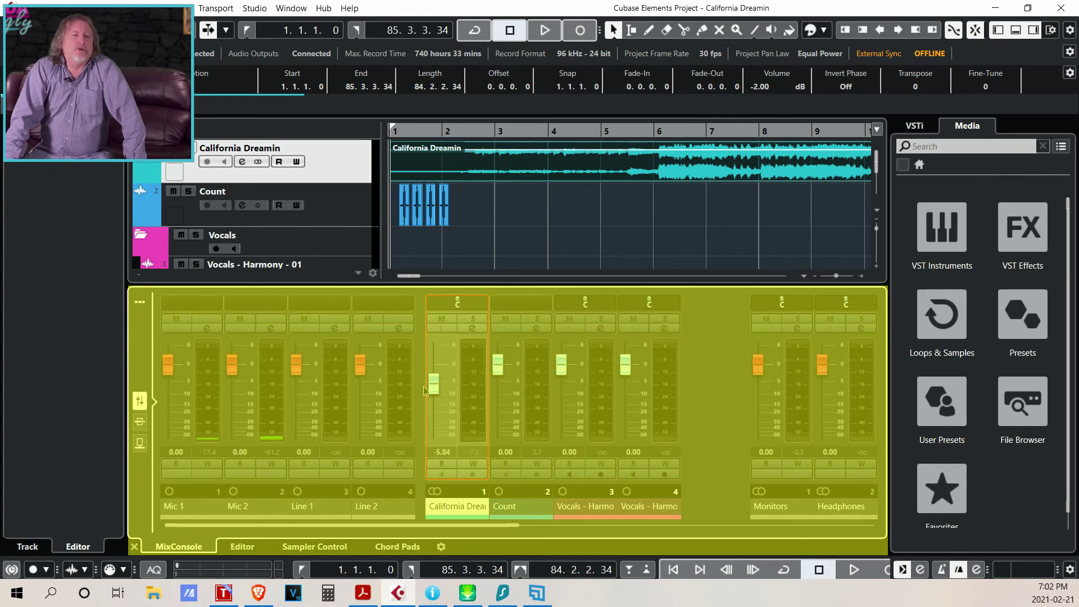
{"action": "left_click_drag", "start_coordinate": [559, 368], "coordinate": [561, 374]}
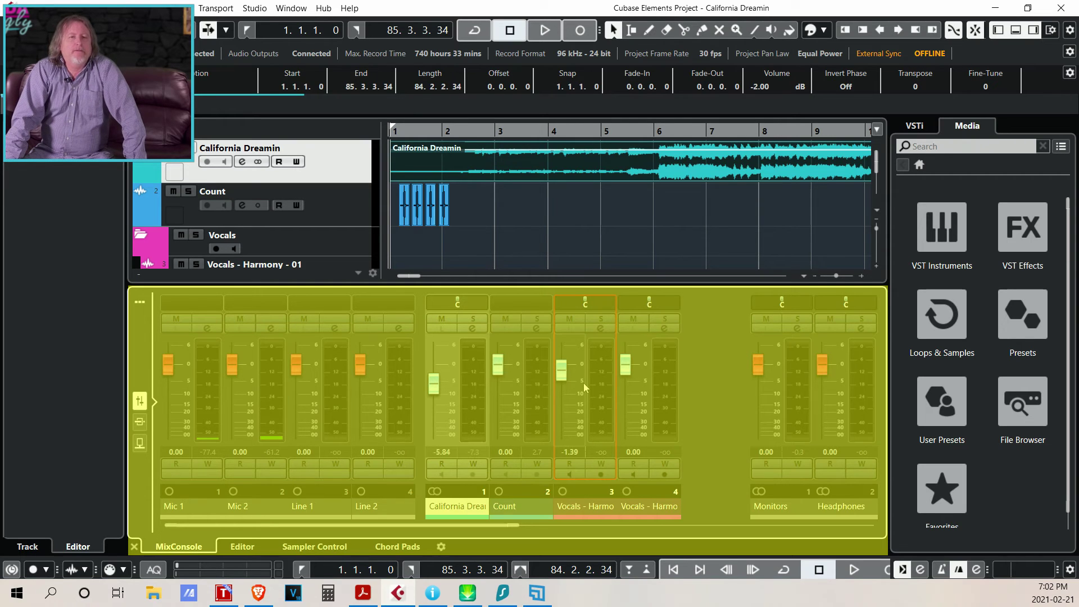
View the California Dreamin audio in the lower zone's editor, and load Bass Druim - Shure Bata 52 from the favorite Drum Sanples folder into Sampler Control
{"action": "left_click", "coordinate": [243, 547]}
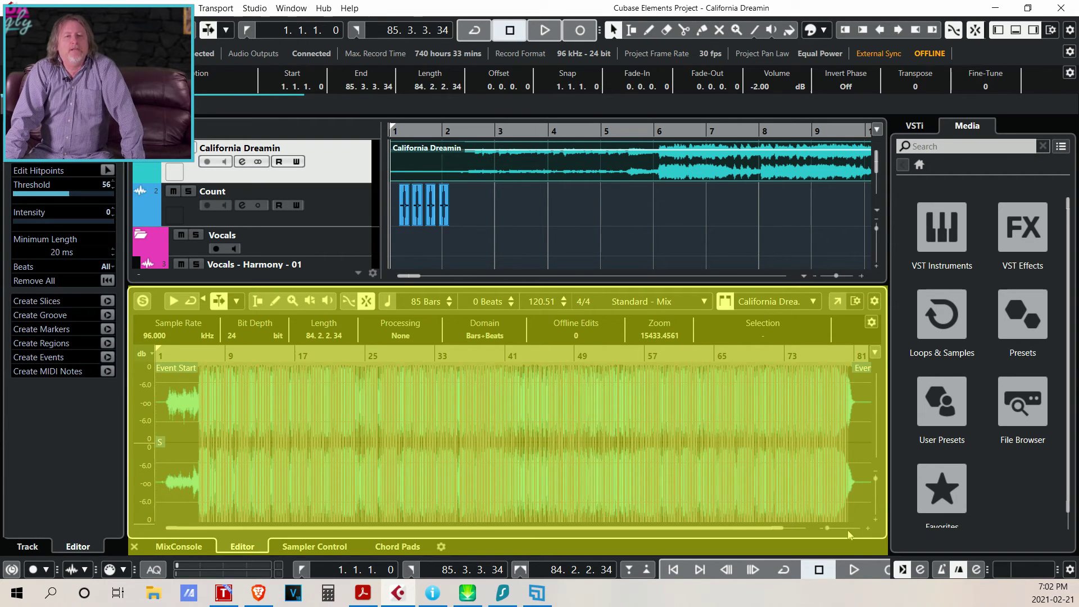
{"action": "left_click", "coordinate": [332, 547]}
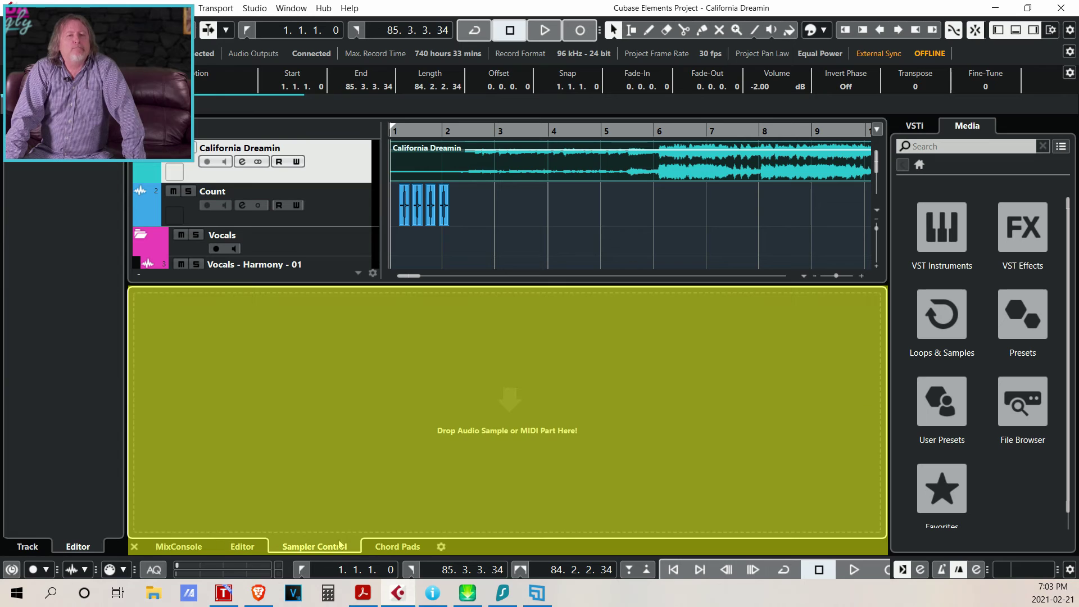
{"action": "left_click", "coordinate": [933, 485]}
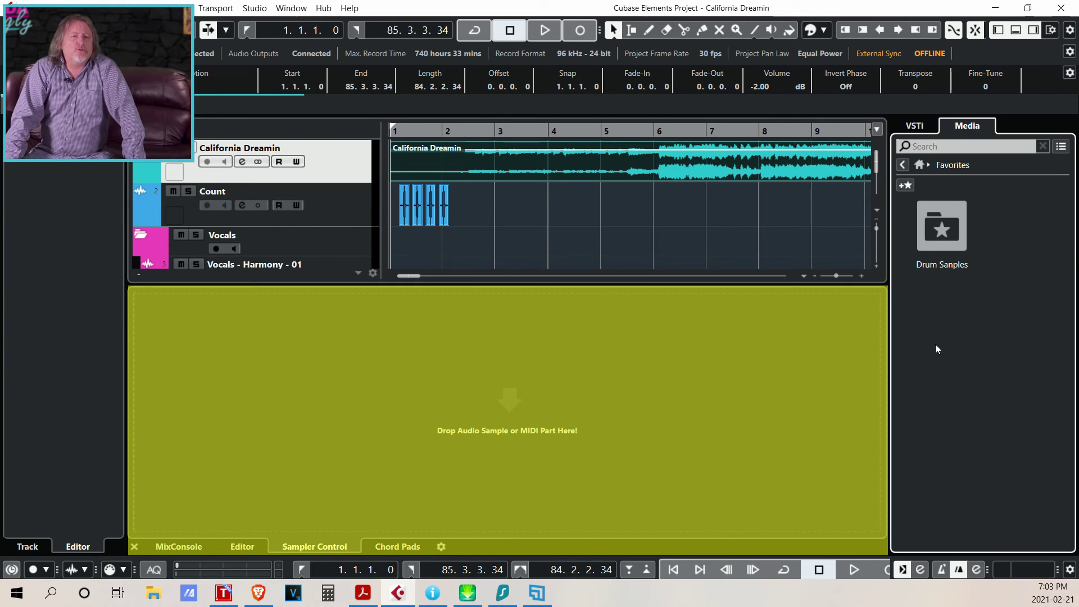
{"action": "left_click", "coordinate": [938, 264]}
{"action": "double_click", "coordinate": [940, 239]}
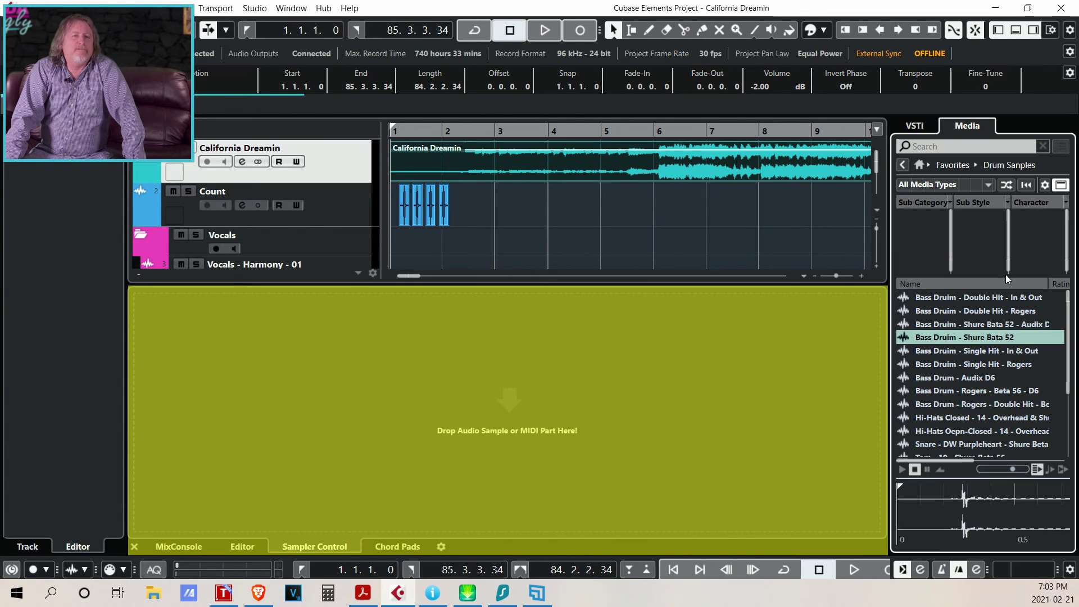
{"action": "left_click_drag", "start_coordinate": [960, 343], "coordinate": [637, 396]}
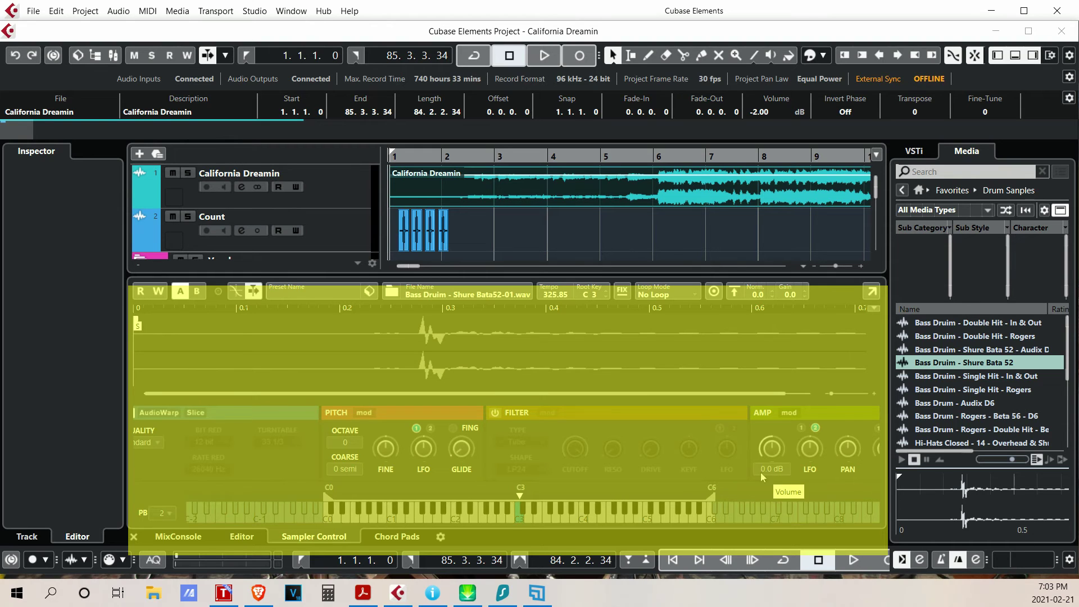
Show the Chord Pads in the lower zone and try out one of the pads
{"action": "left_click", "coordinate": [397, 537]}
{"action": "left_click", "coordinate": [492, 486]}
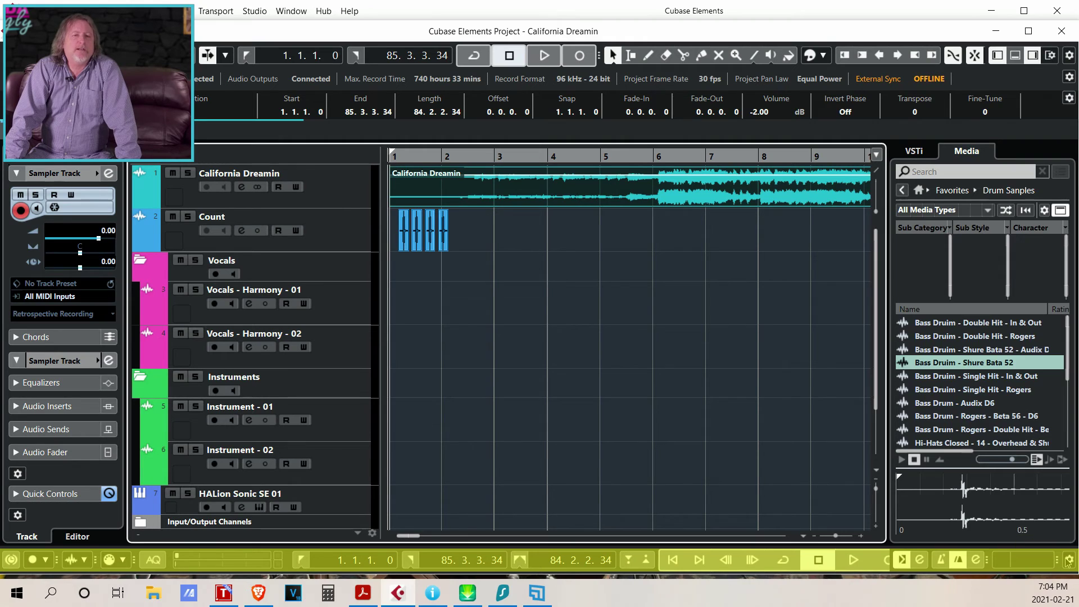
Examine the list of transport bar elements, and look through the Common, Audio and MIDI record mode options, leaving their settings as they are
{"action": "left_click", "coordinate": [1067, 561]}
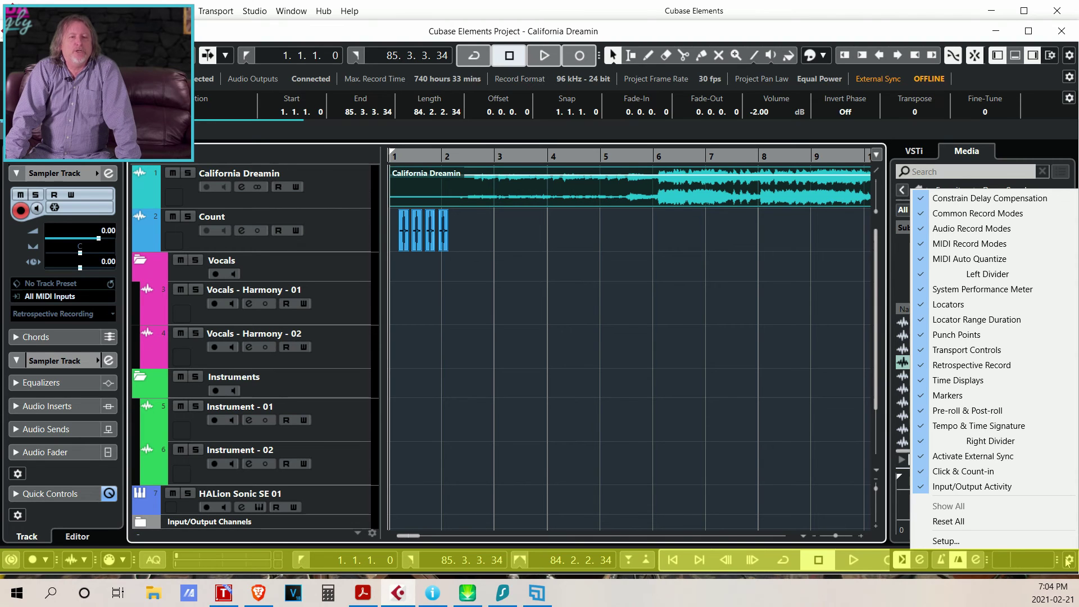
{"action": "left_click", "coordinate": [1068, 561]}
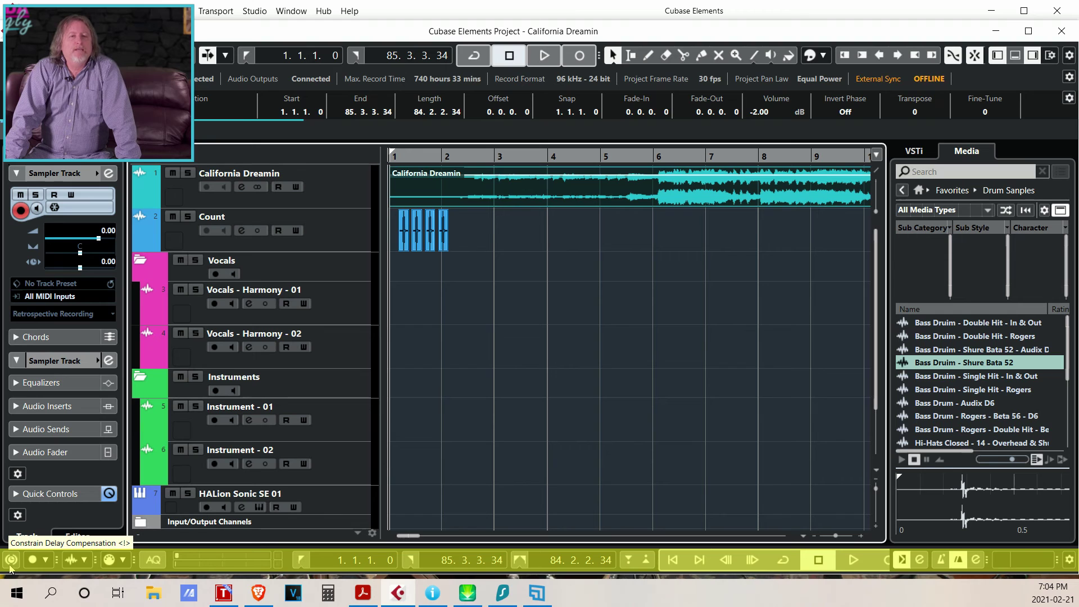
{"action": "left_click", "coordinate": [51, 565]}
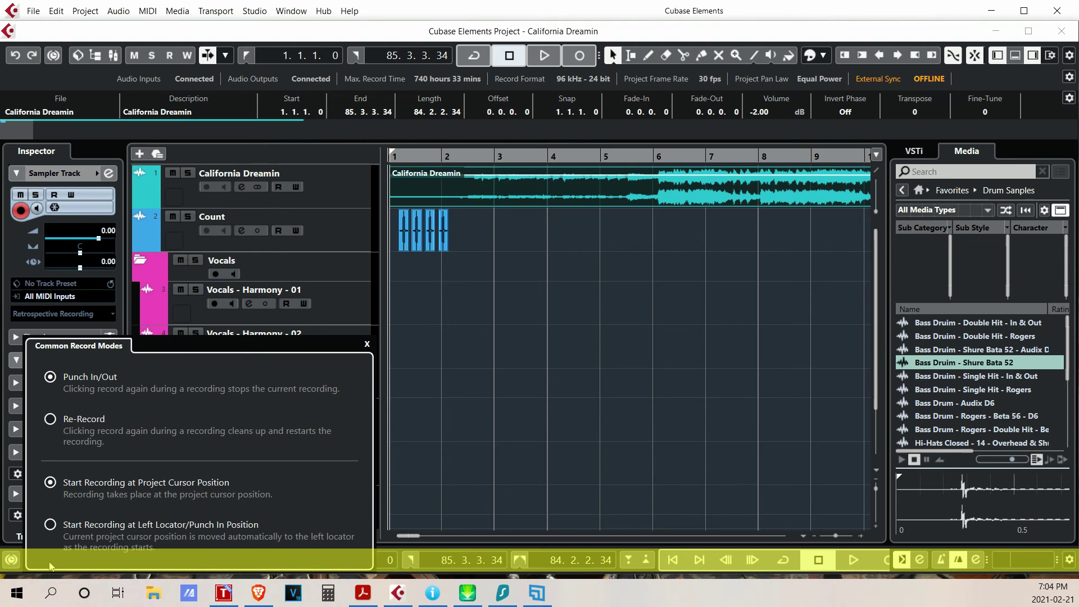
{"action": "left_click", "coordinate": [50, 565]}
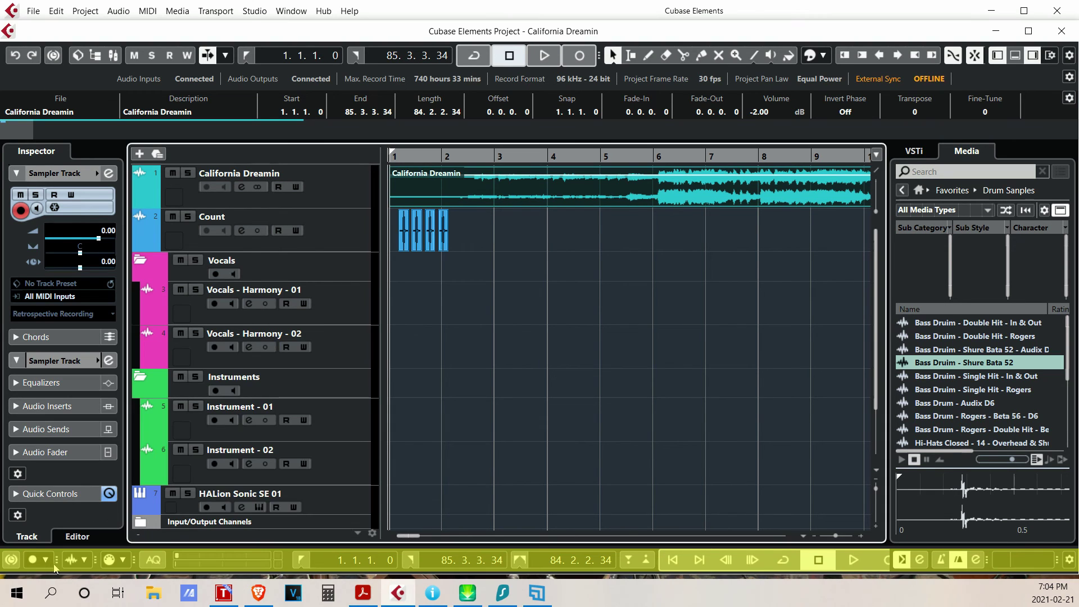
{"action": "left_click", "coordinate": [84, 559]}
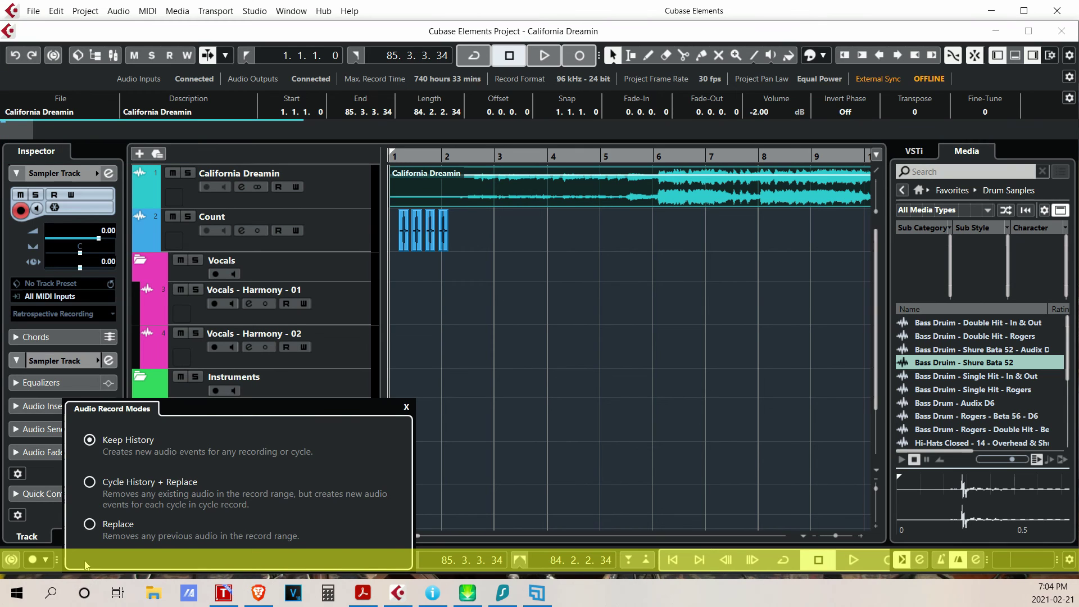
{"action": "left_click", "coordinate": [86, 563]}
{"action": "left_click", "coordinate": [123, 560]}
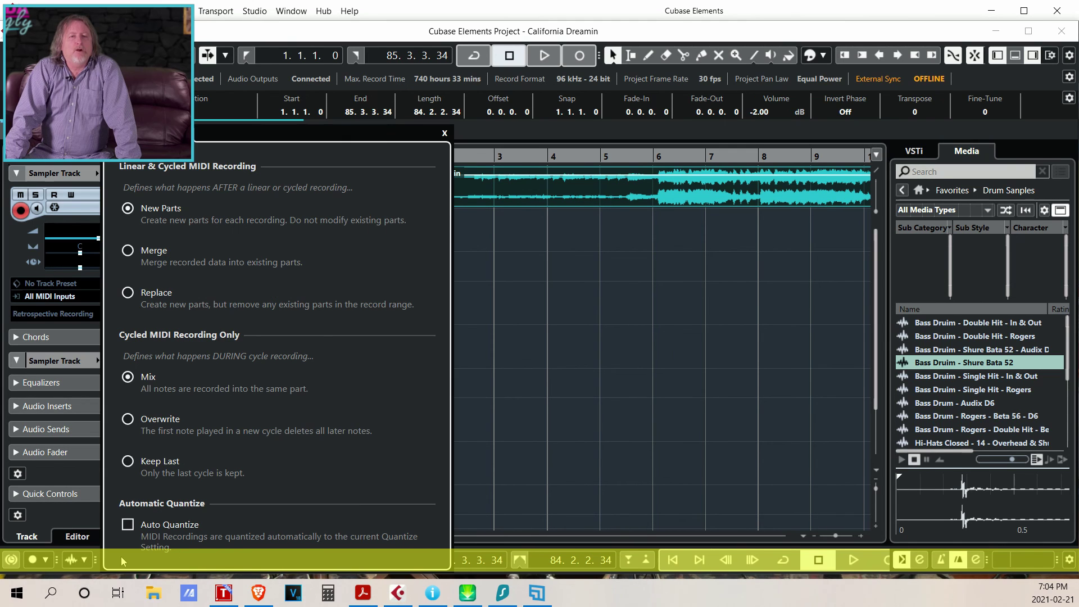
{"action": "left_click", "coordinate": [120, 556]}
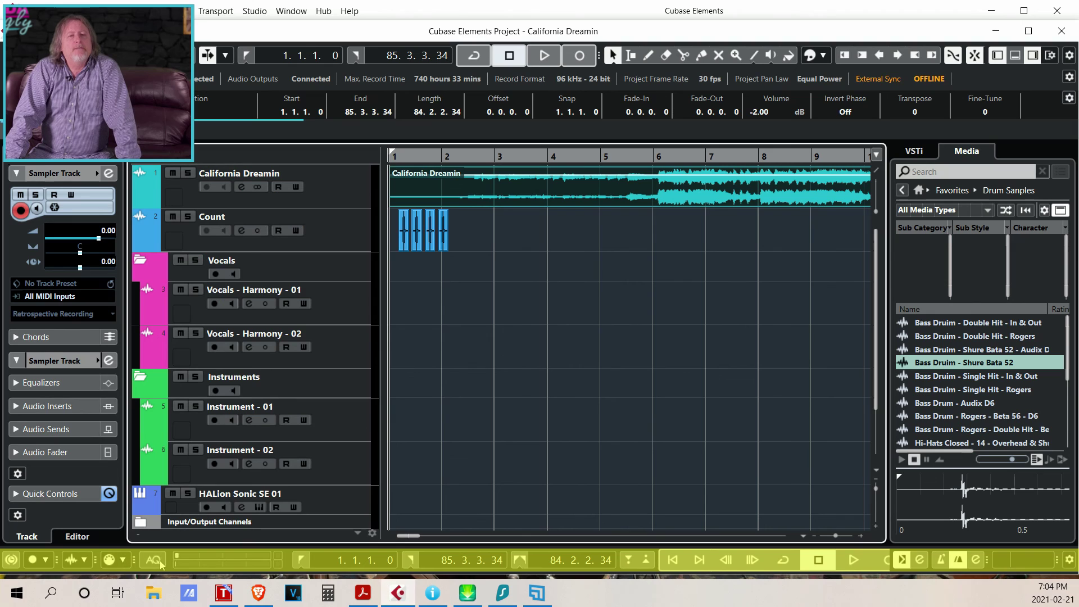